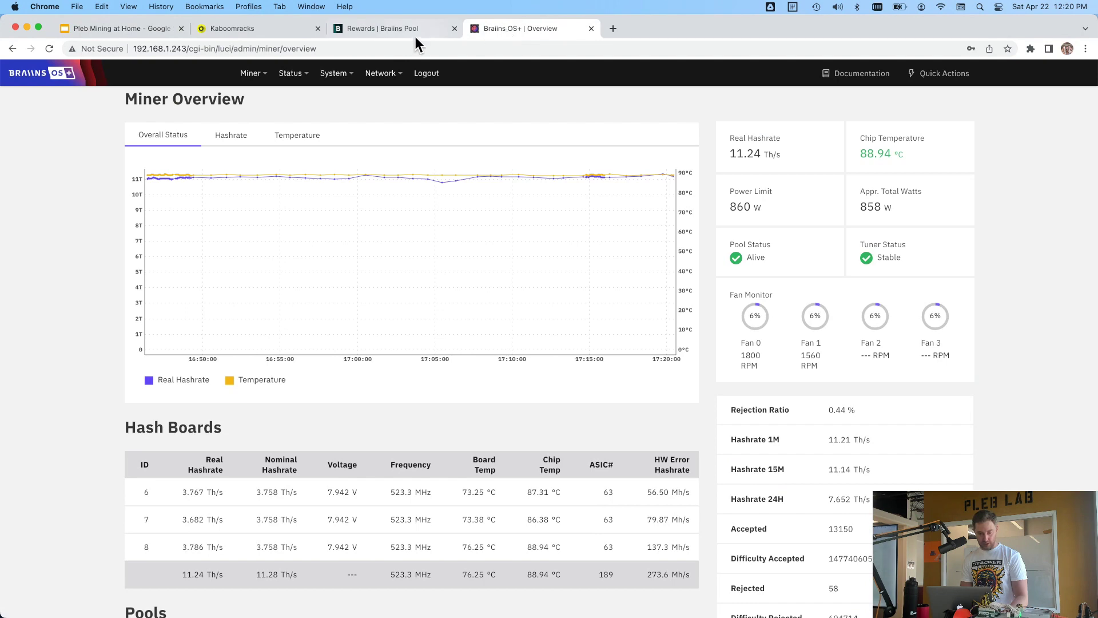
- Review the Braiins Pool rewards history and site address, the new-wallet slide, and the Braiins OS+ miner overview
left_click(402, 30)
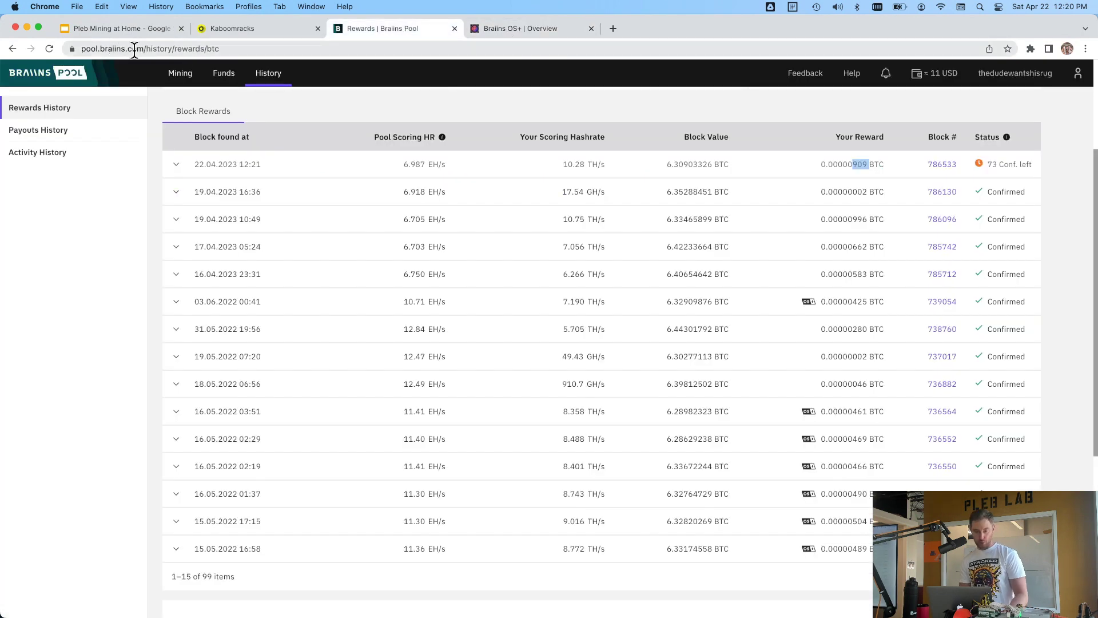
left_click_drag(147, 48, 84, 47)
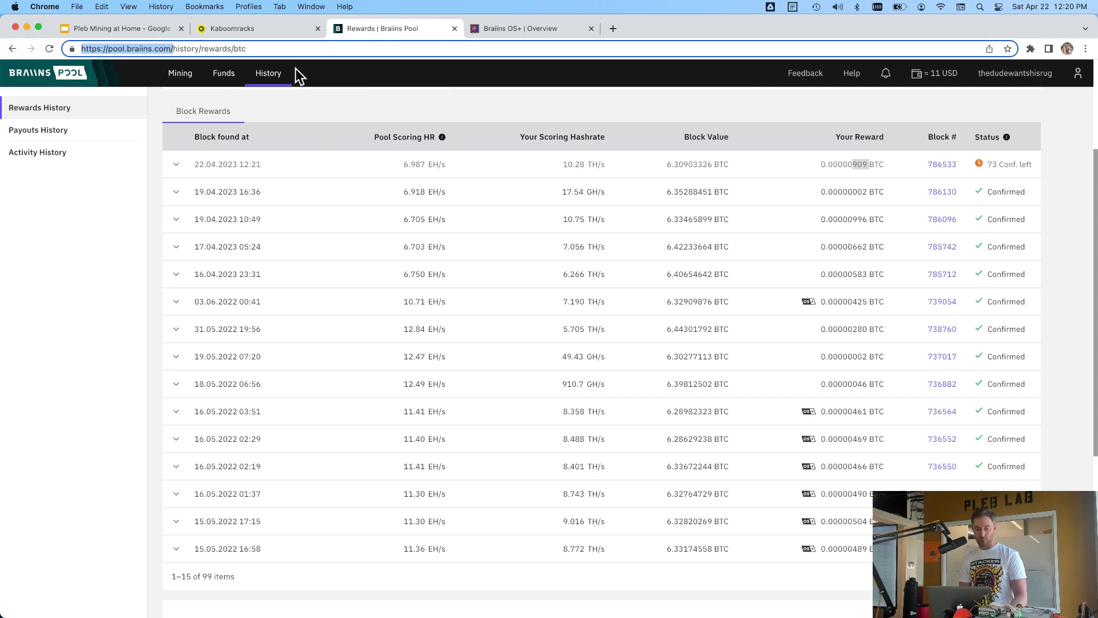
left_click(146, 27)
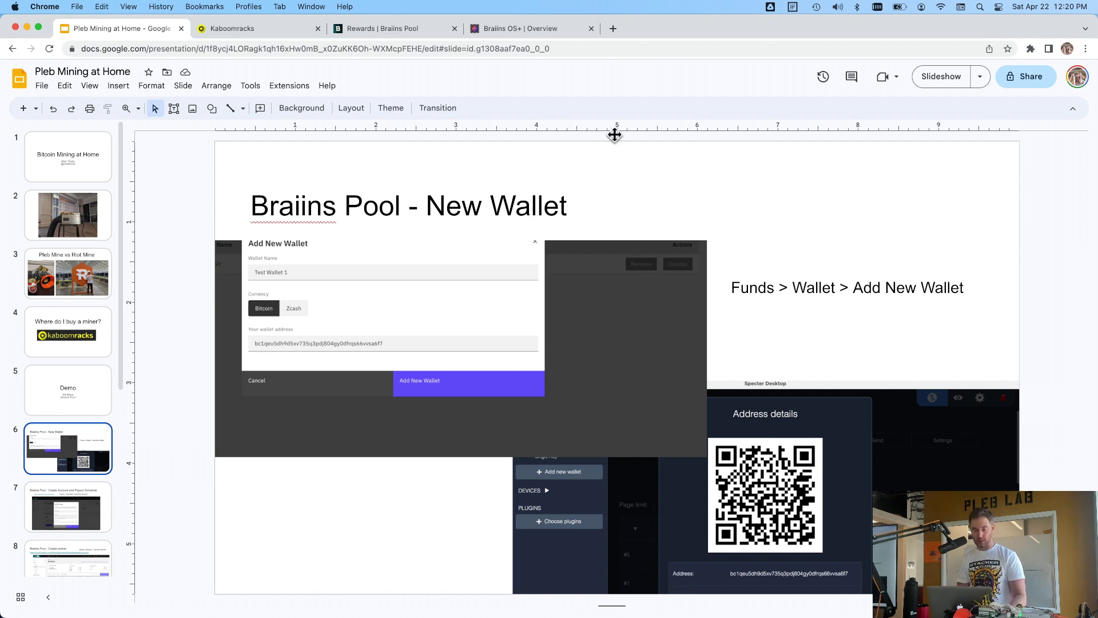
left_click(523, 29)
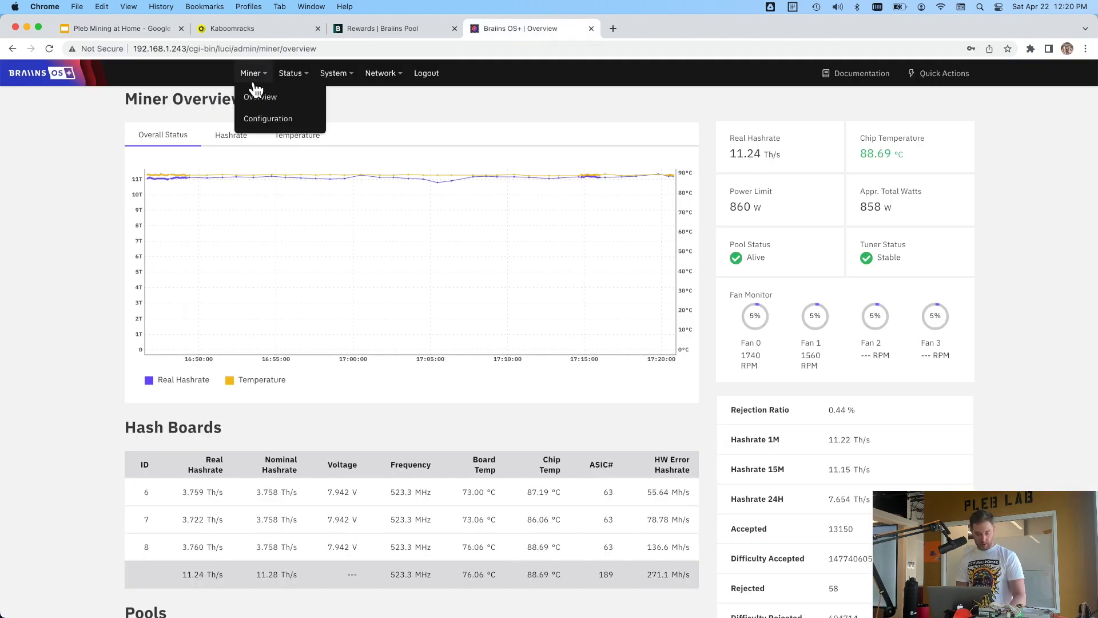
left_click(373, 27)
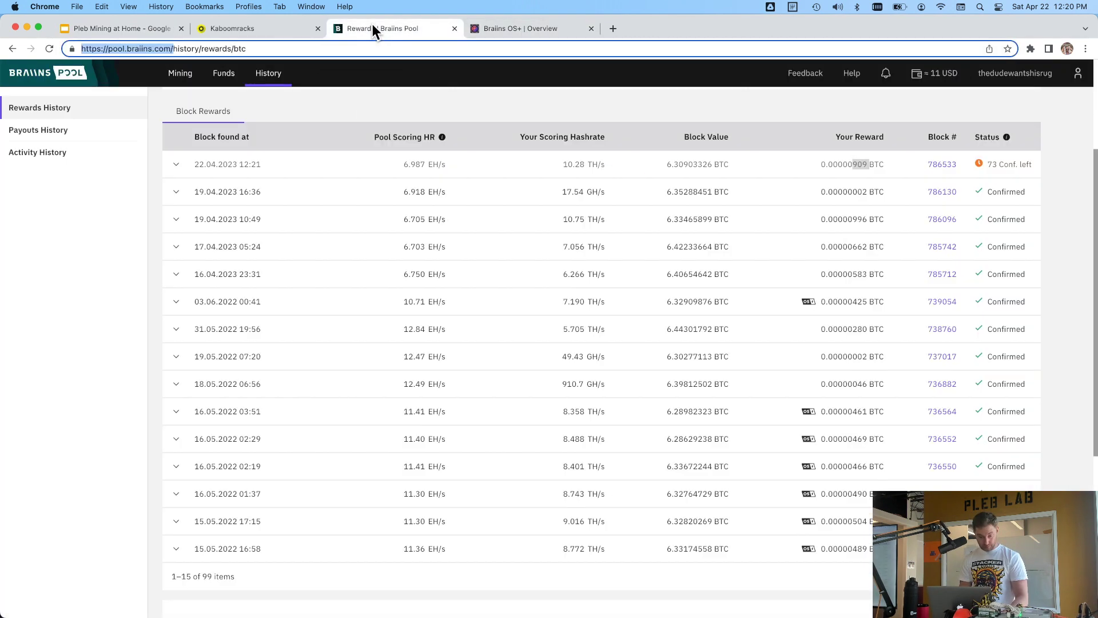
- Open the pool's financial accounts overview and view the form for adding a new account, then close it
left_click(228, 73)
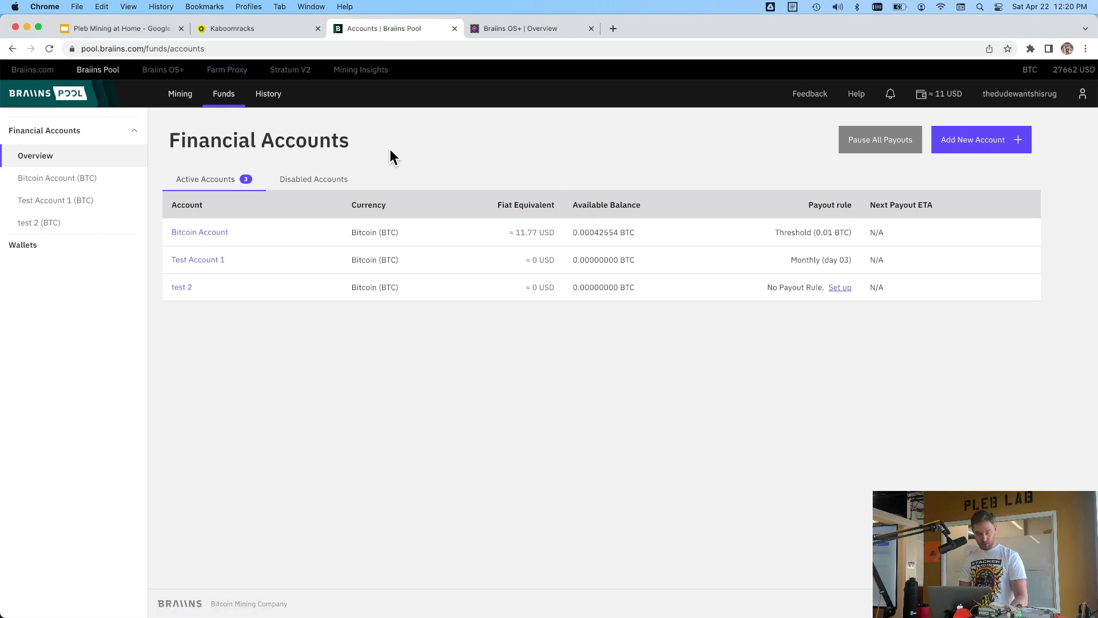
left_click(992, 147)
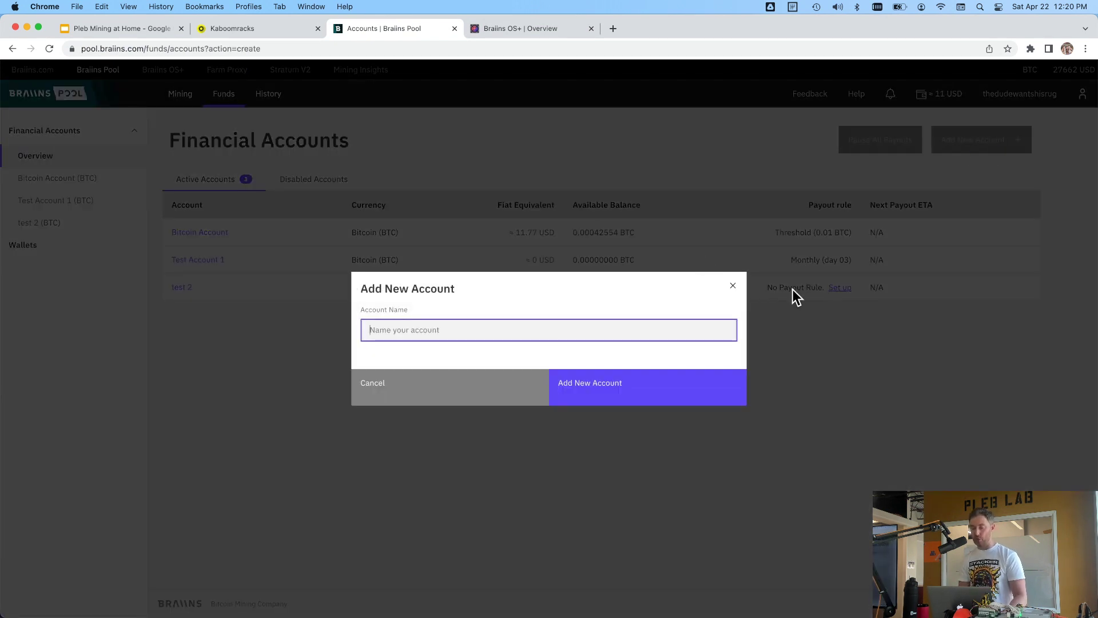
left_click(734, 287)
- Open Test Account 1 and examine its next payout estimate
left_click(205, 260)
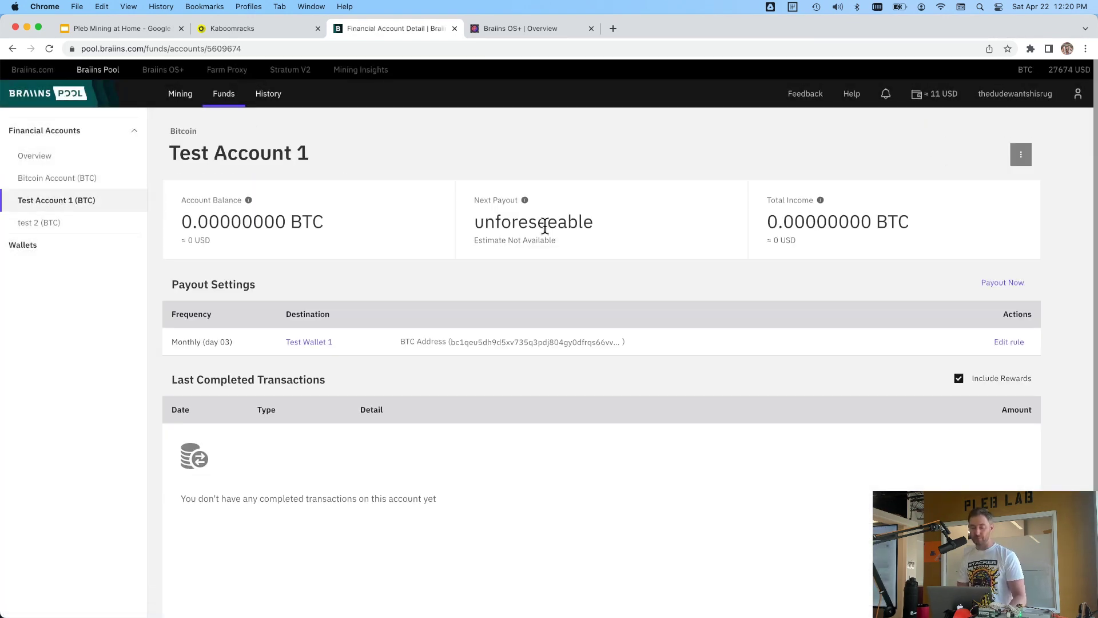
scroll(728, 292, "down", 1)
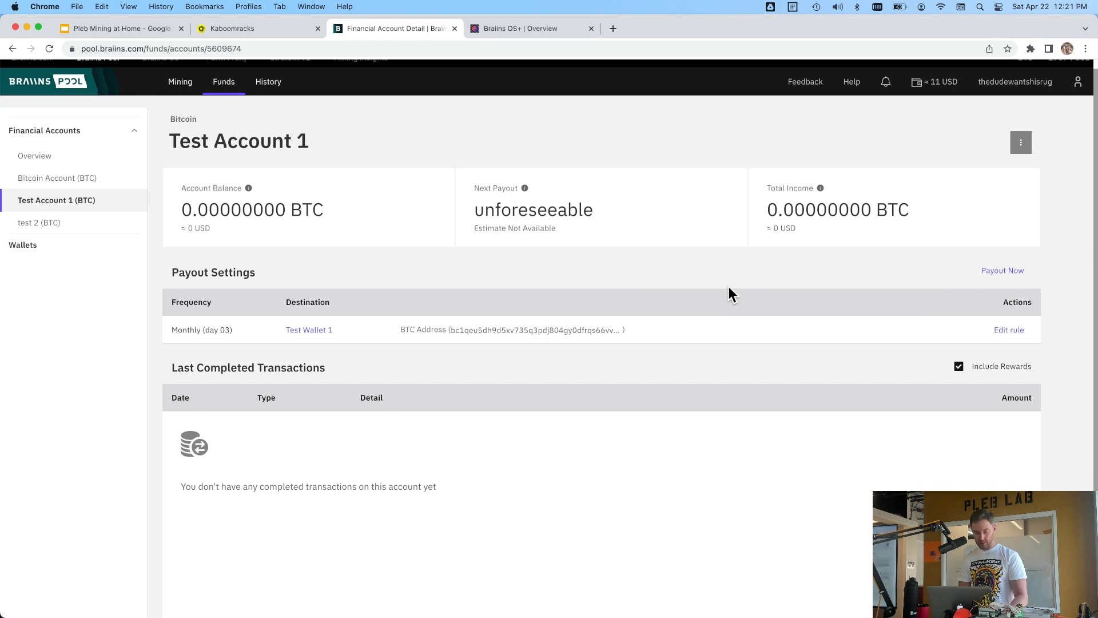
double_click(565, 208)
double_click(565, 208)
scroll(610, 241, "down", 1)
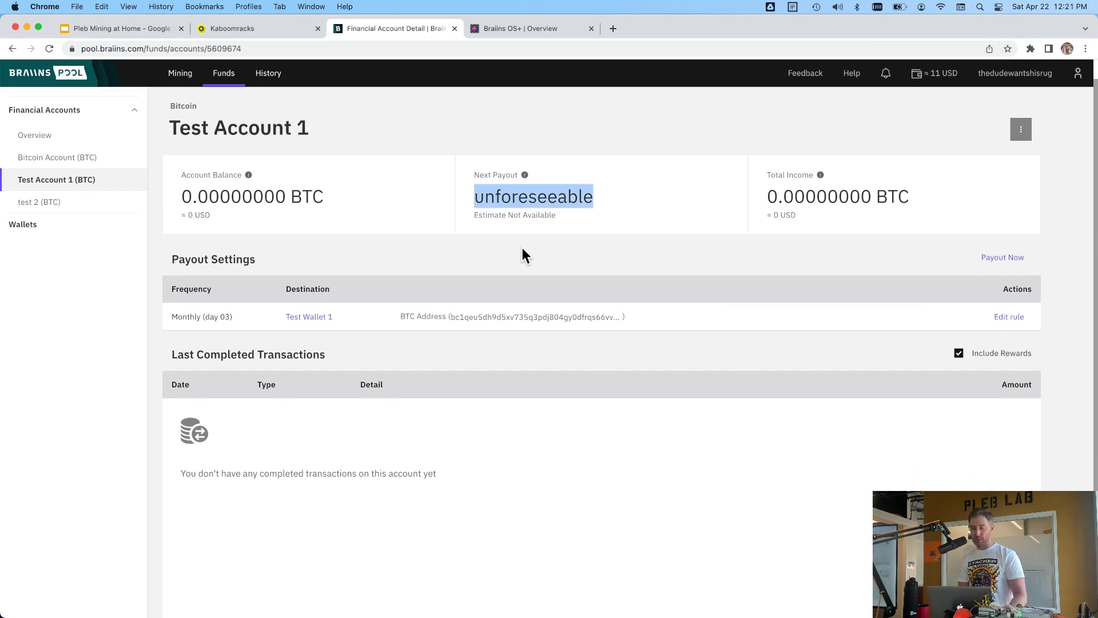
- Check Test Account 1's account options and view its payout rule settings, closing both without changes
left_click(1022, 134)
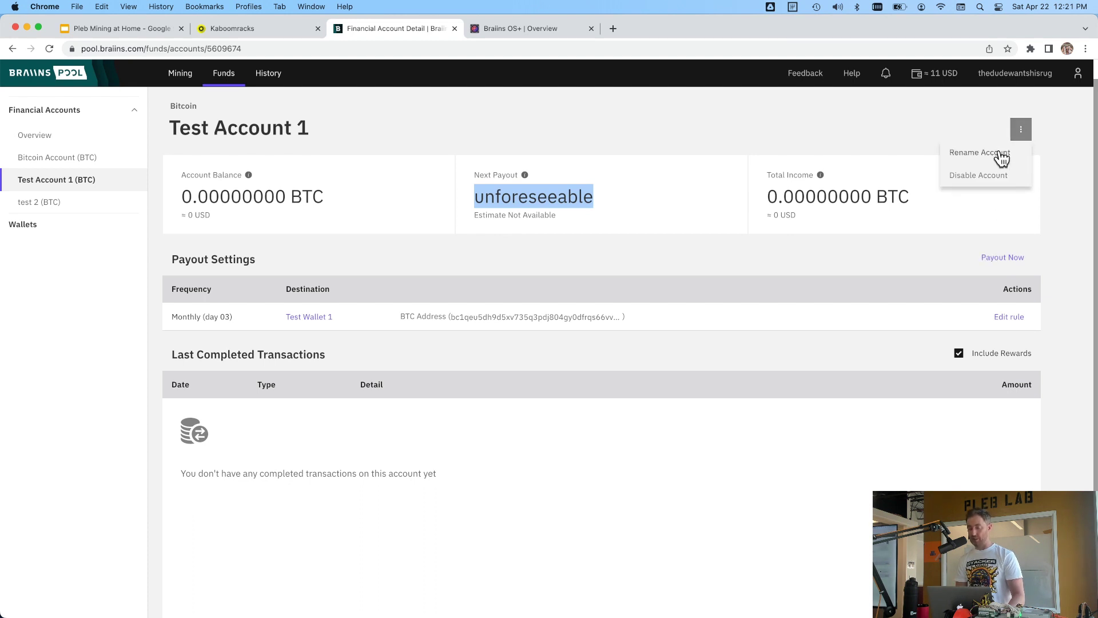
left_click(877, 131)
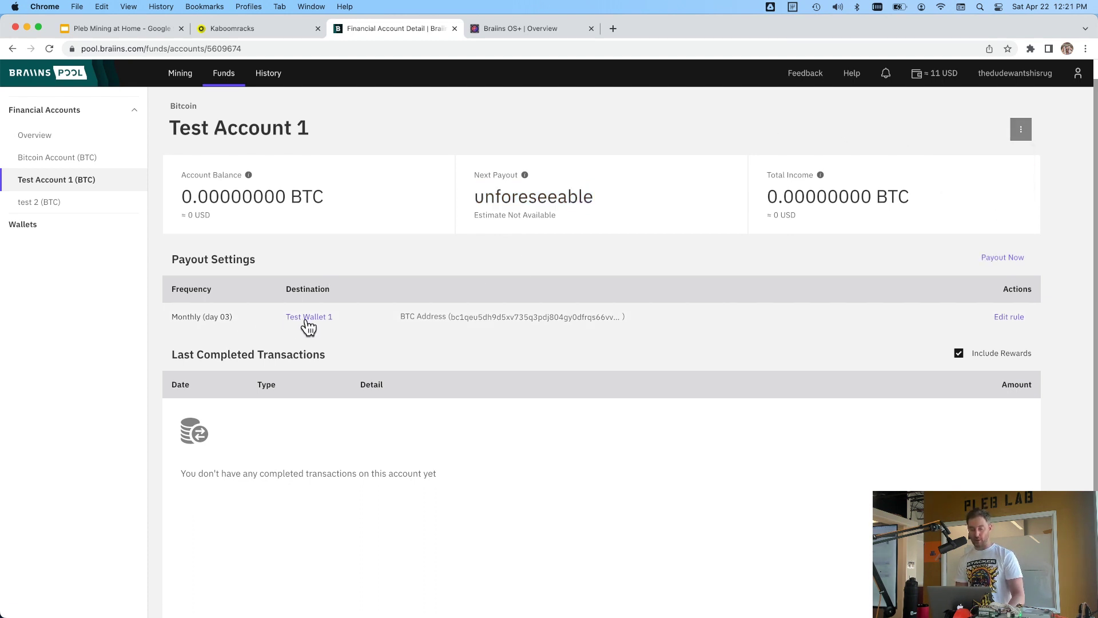
left_click(1010, 318)
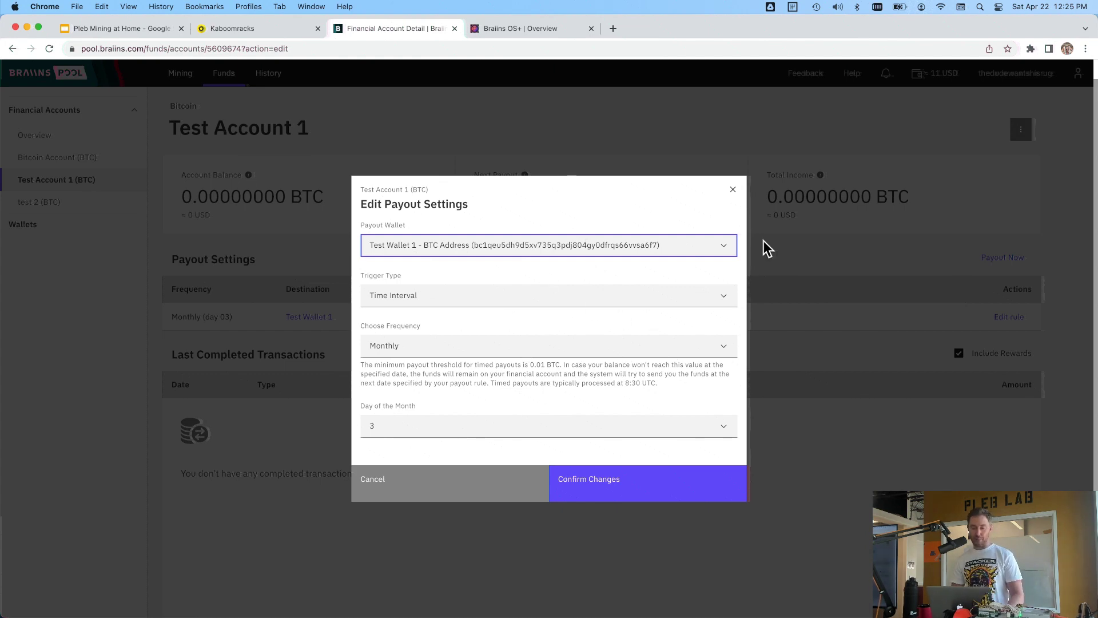
left_click(733, 191)
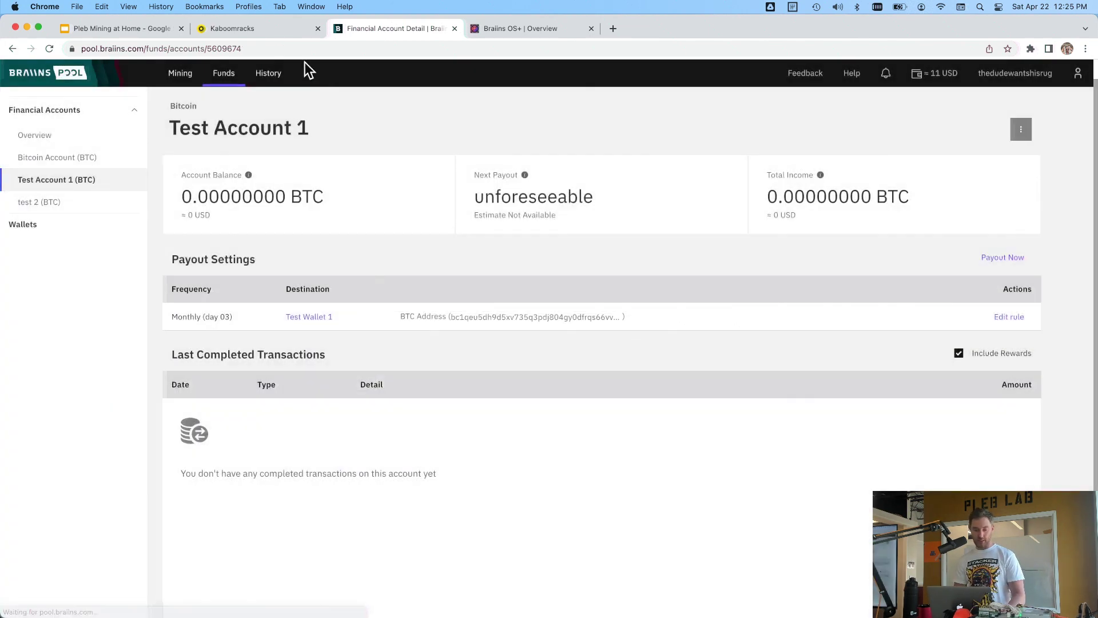
- Review the presentation slides on creating an account with a payout schedule and creating a worker, glancing at the miner overview in between
left_click(147, 29)
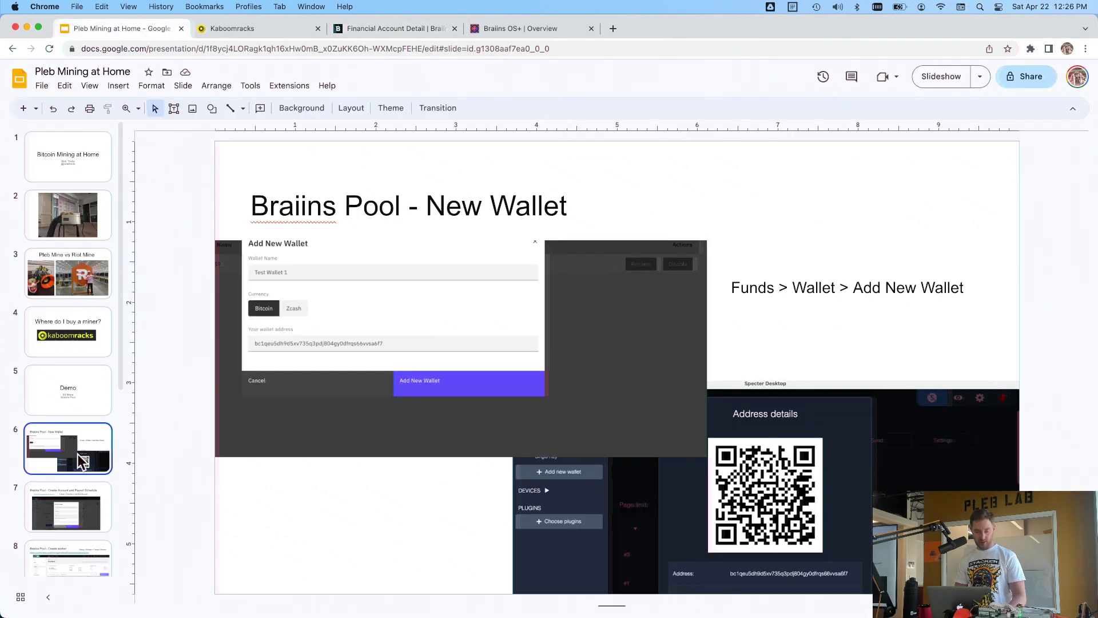
left_click(74, 510)
key("Down")
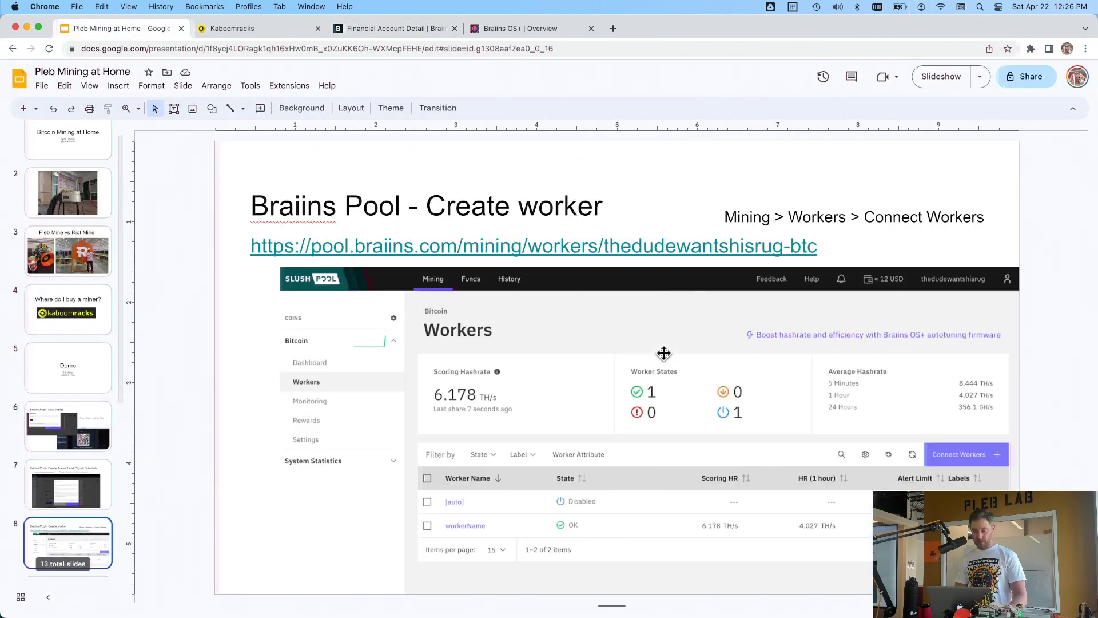
left_click(71, 500)
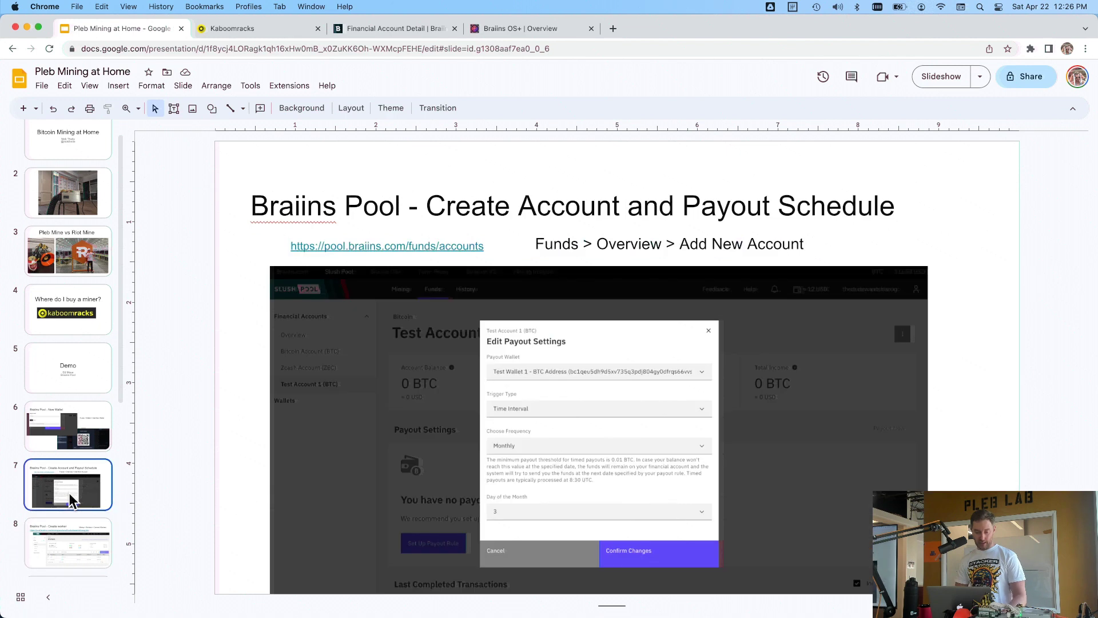
left_click(82, 554)
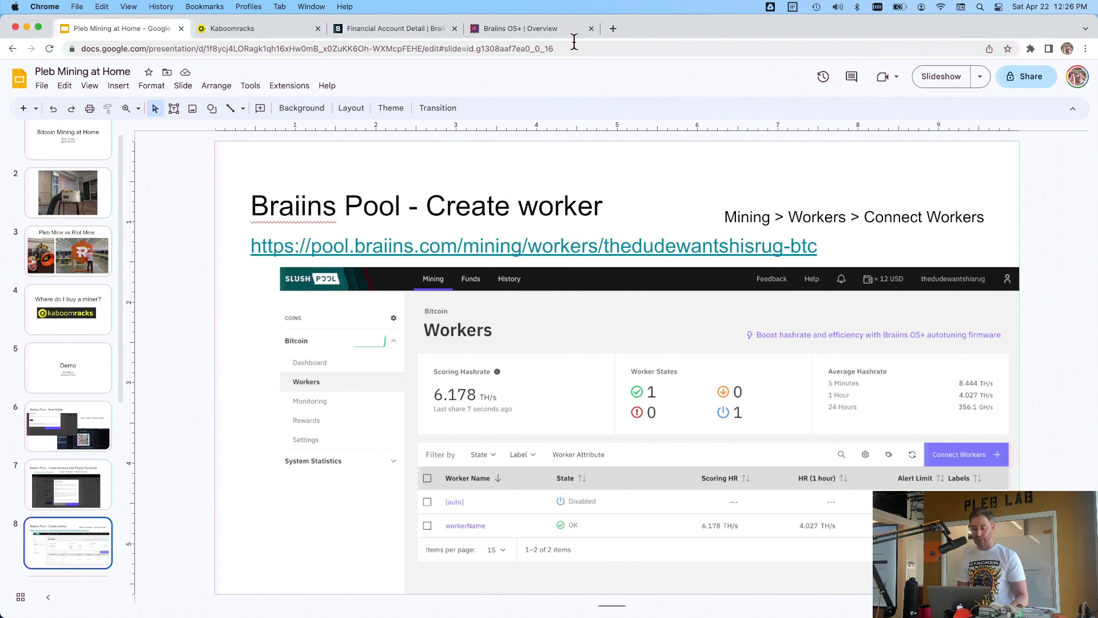
left_click(515, 30)
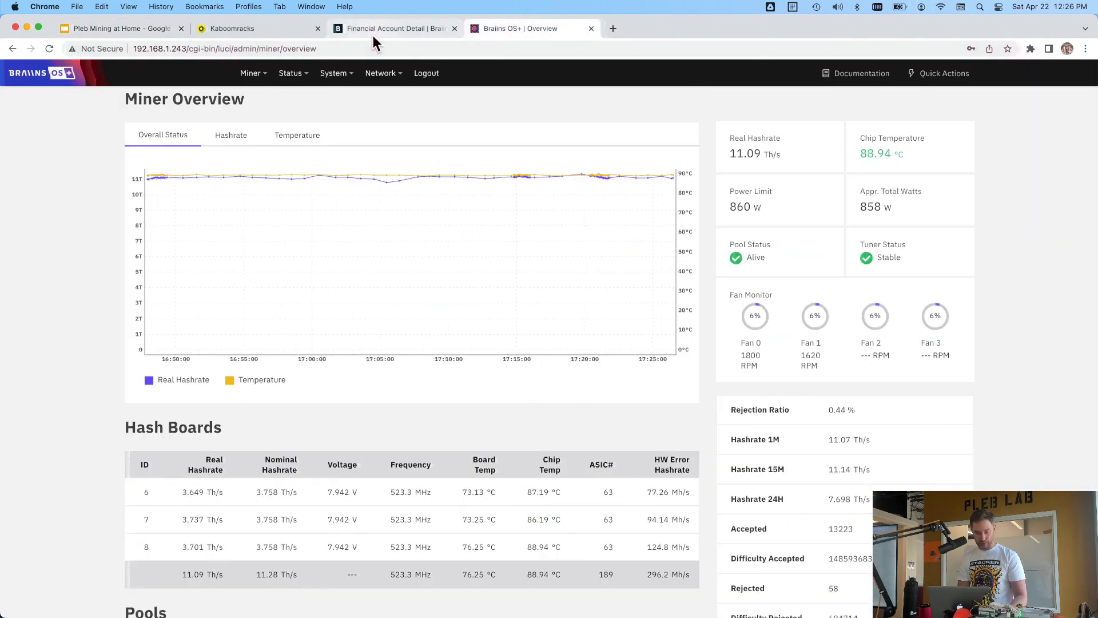
left_click(152, 31)
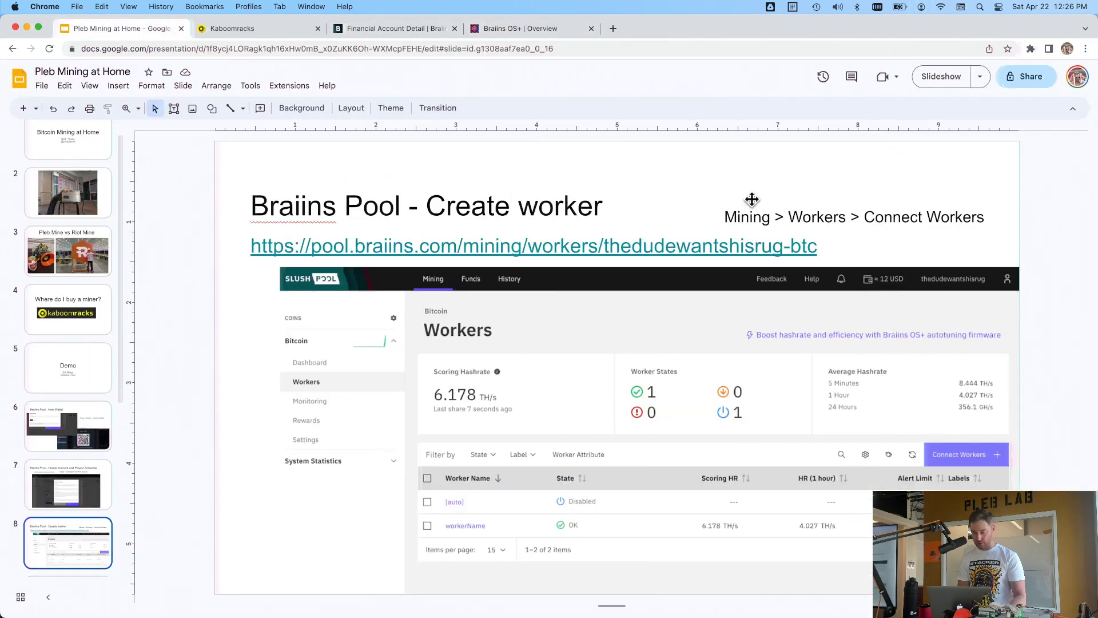
- Return to Braiins Pool and open the Bitcoin workers list to check the state of workerName
left_click(422, 28)
left_click(181, 74)
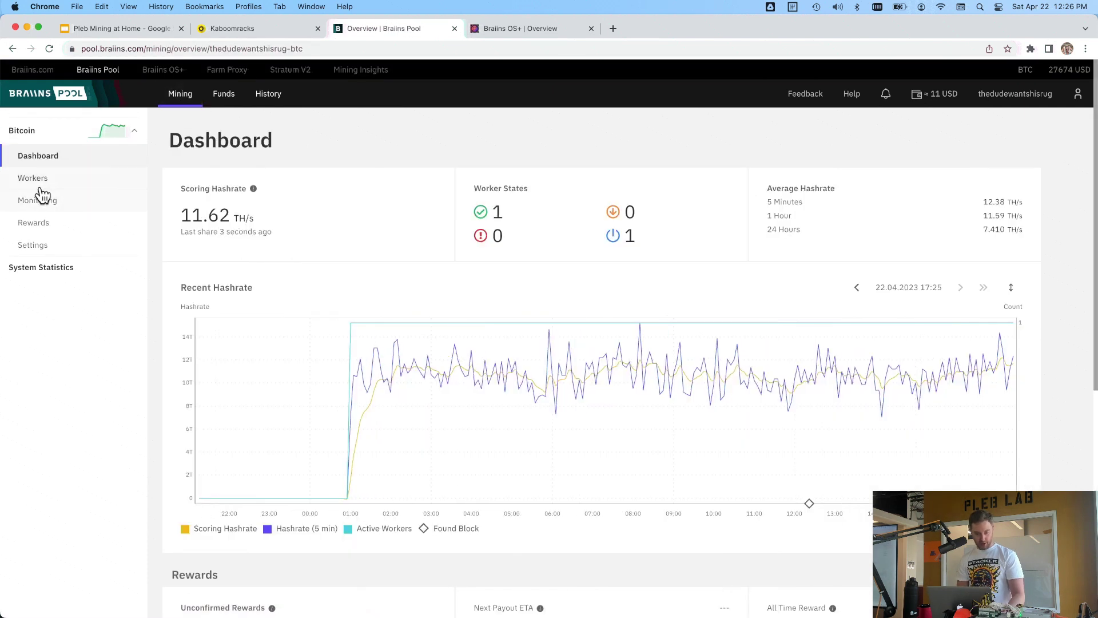
left_click(43, 181)
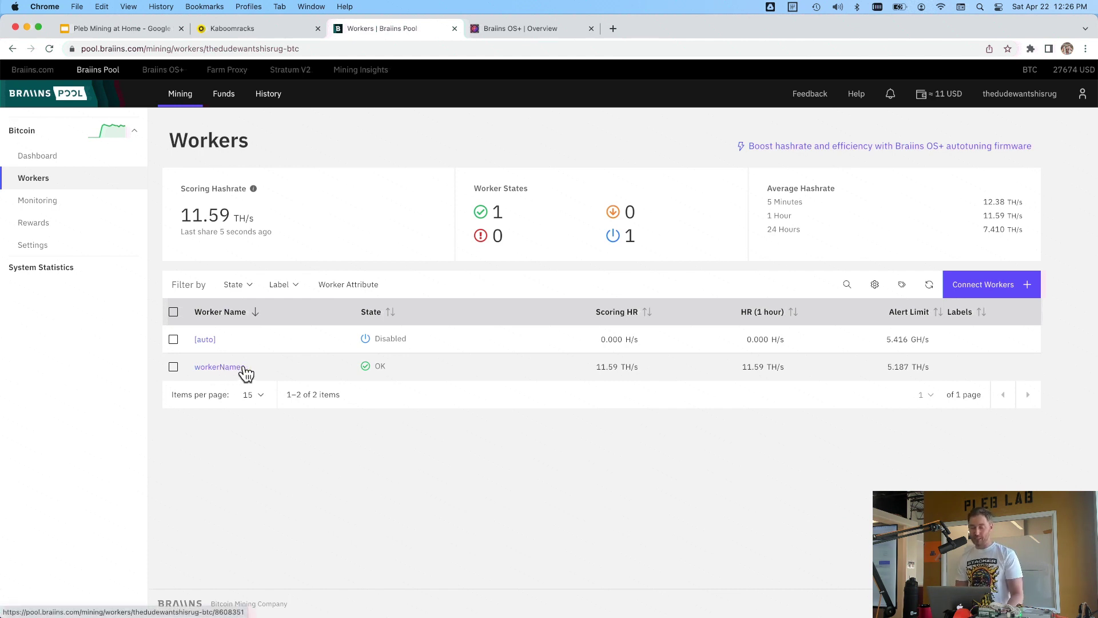
left_click_drag(390, 367, 369, 368)
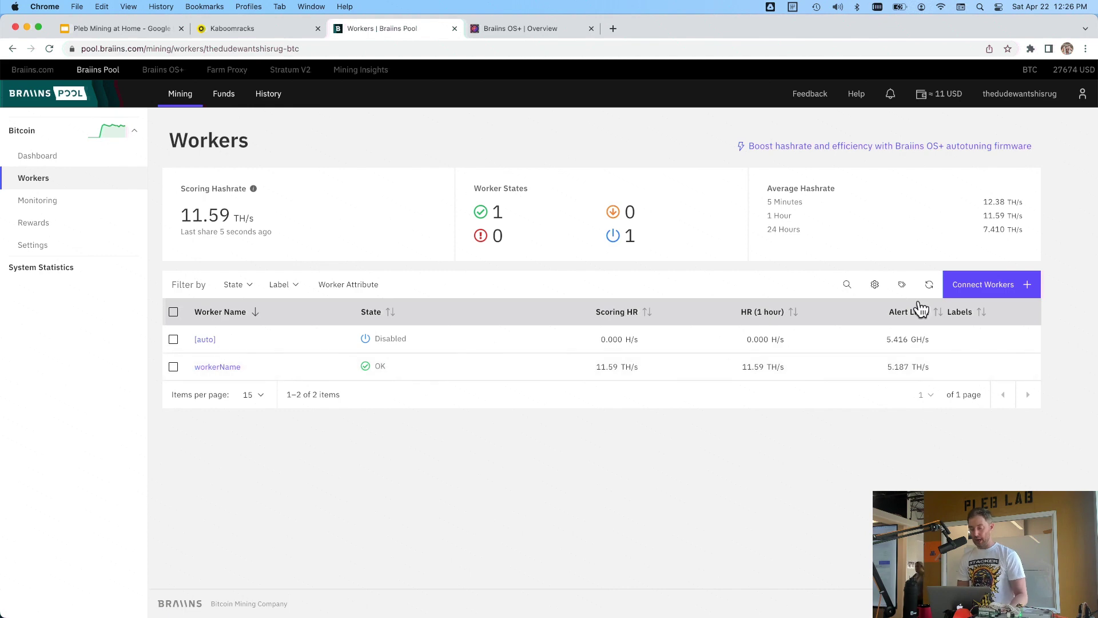
- Open the instructions for connecting workers, examine the Stratum V1 address, and switch the mining protocol to Stratum V2
left_click(1015, 291)
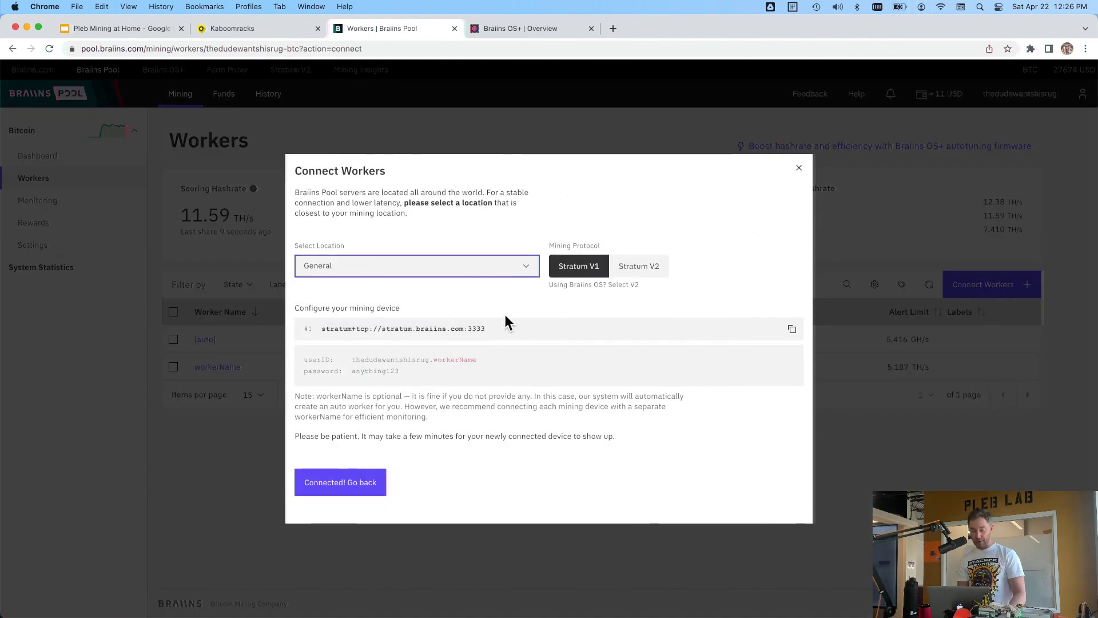
left_click_drag(456, 330, 482, 332)
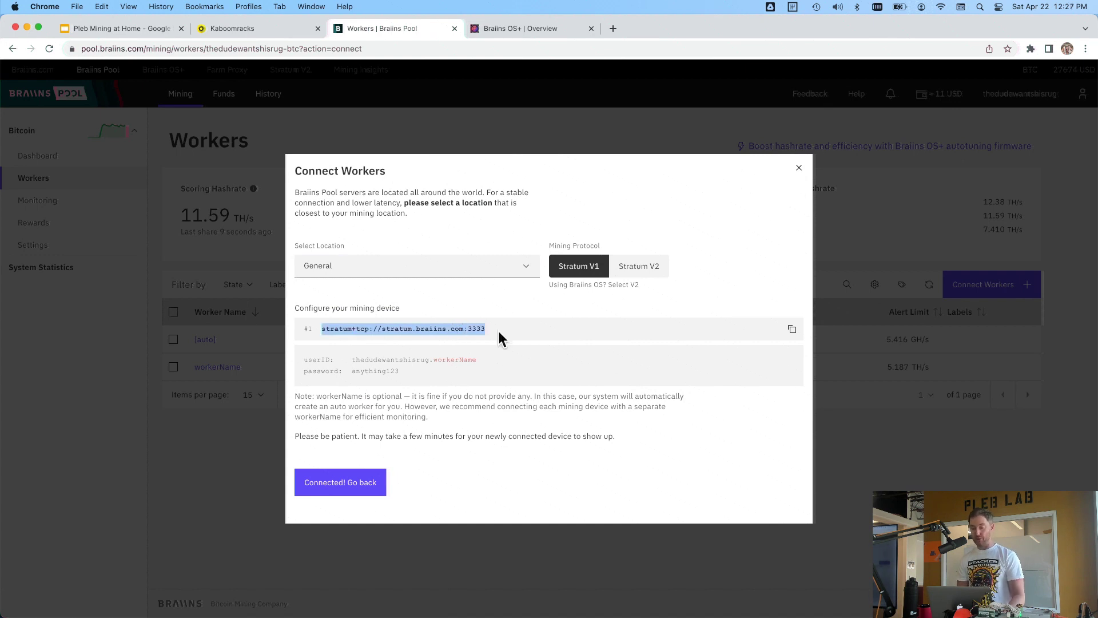
left_click(654, 273)
triple_click(624, 286)
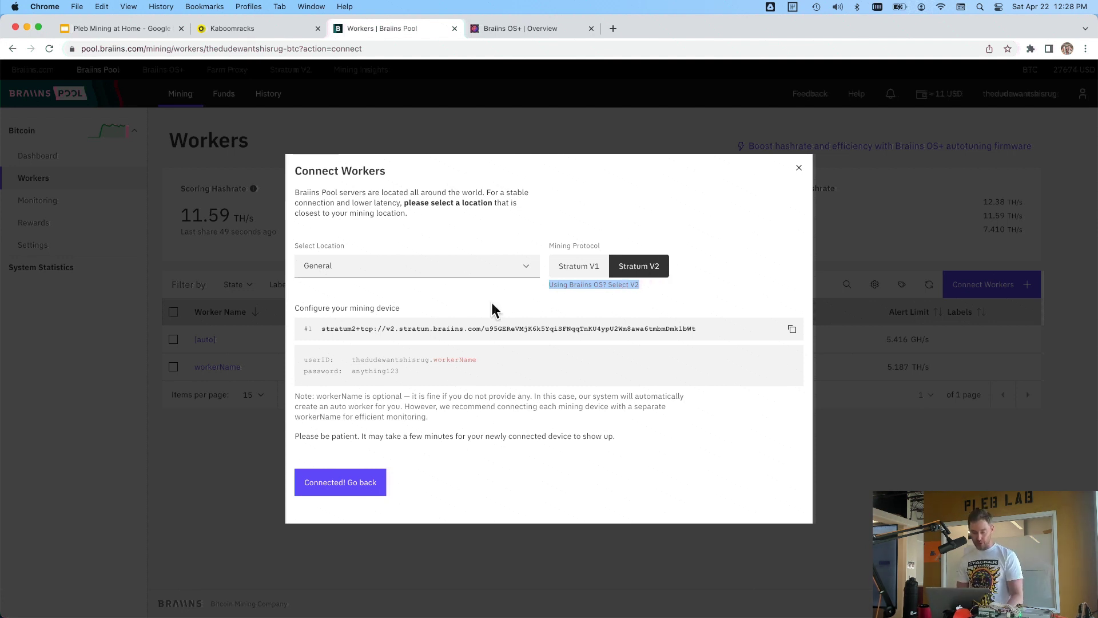
- Highlight the Stratum V2 server address and the key portion at its end
triple_click(400, 327)
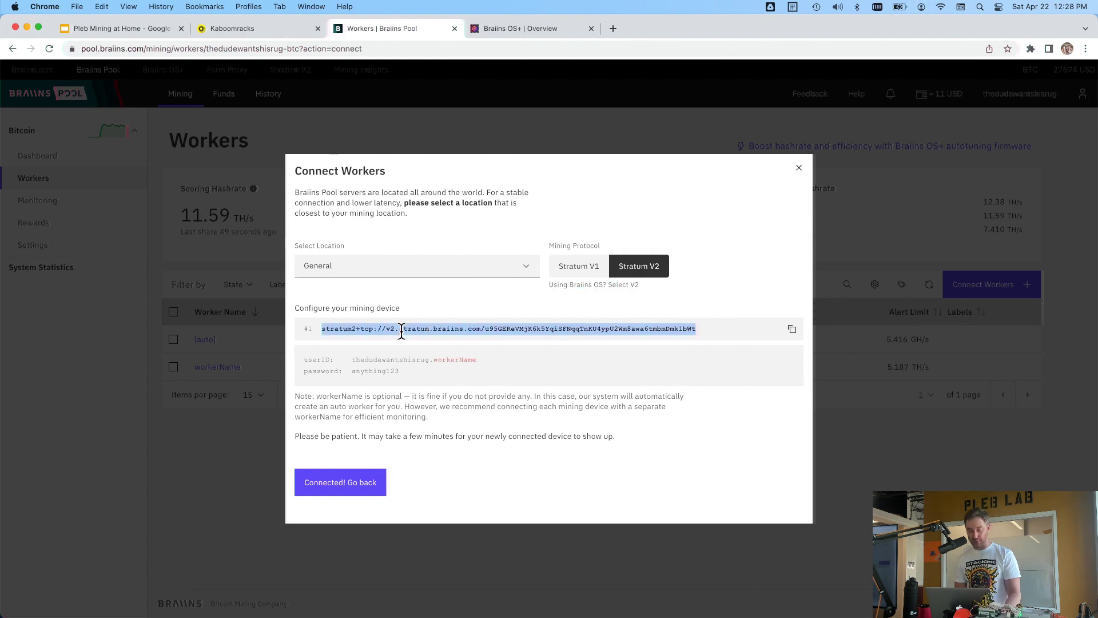
left_click(487, 328)
left_click_drag(488, 329, 632, 327)
left_click(659, 330)
triple_click(659, 329)
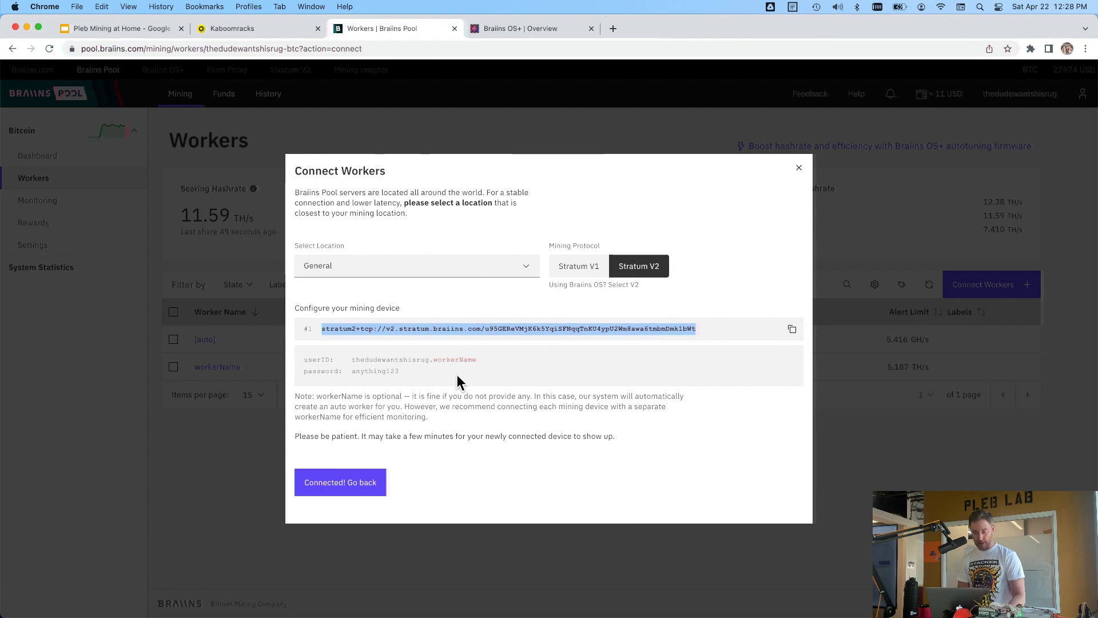
- Highlight the worker's user ID and password fields in the device configuration, then close the connection instructions
left_click_drag(359, 360, 417, 380)
left_click(397, 373)
double_click(396, 373)
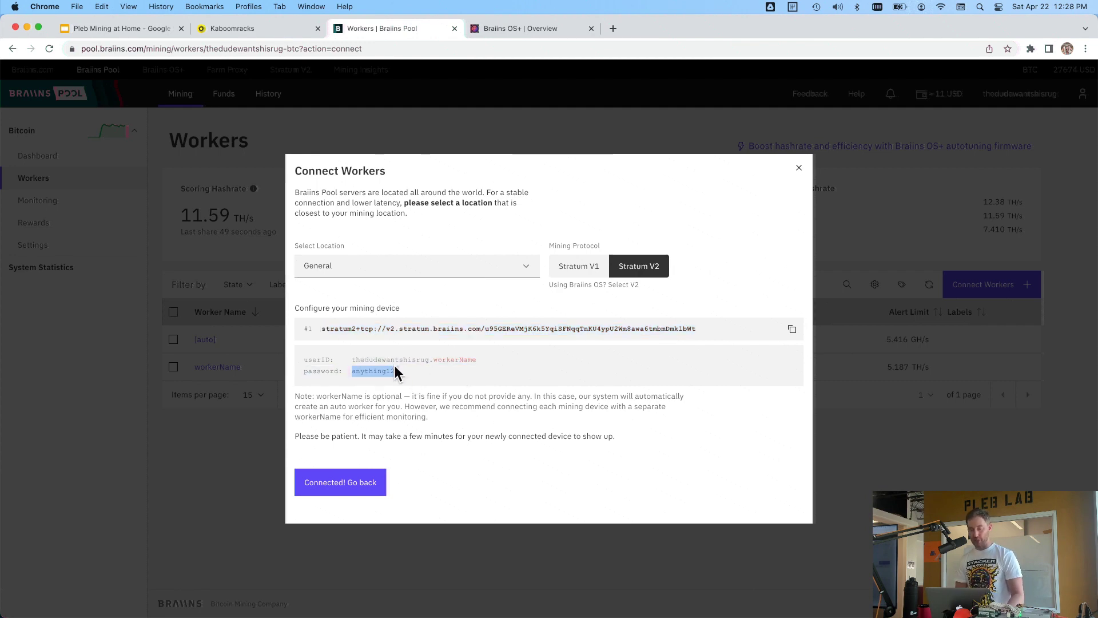
left_click(438, 384)
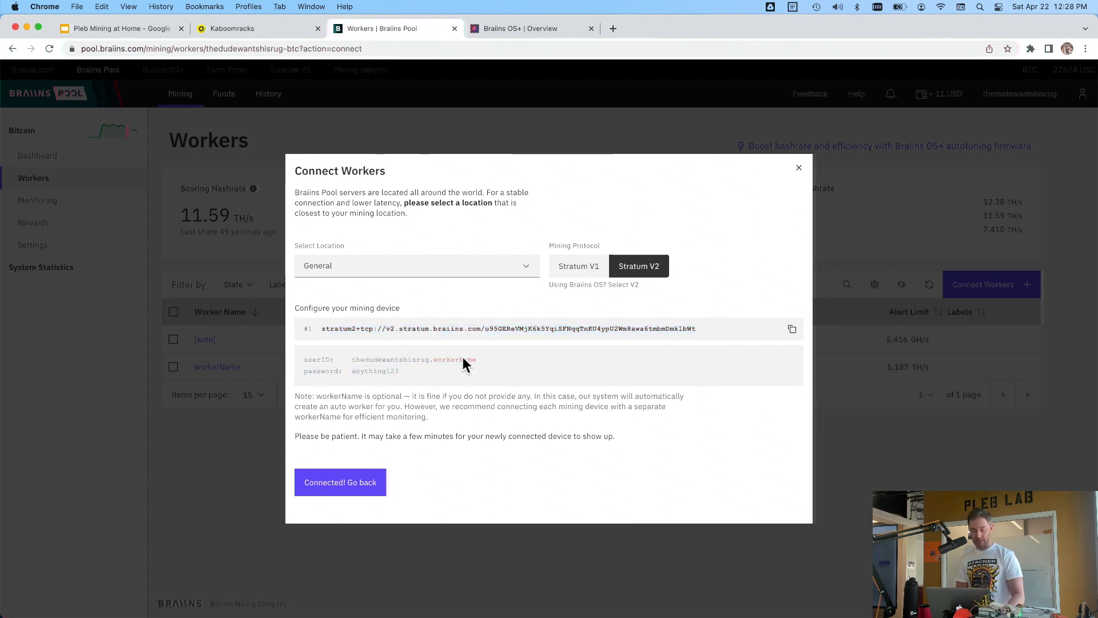
left_click(798, 168)
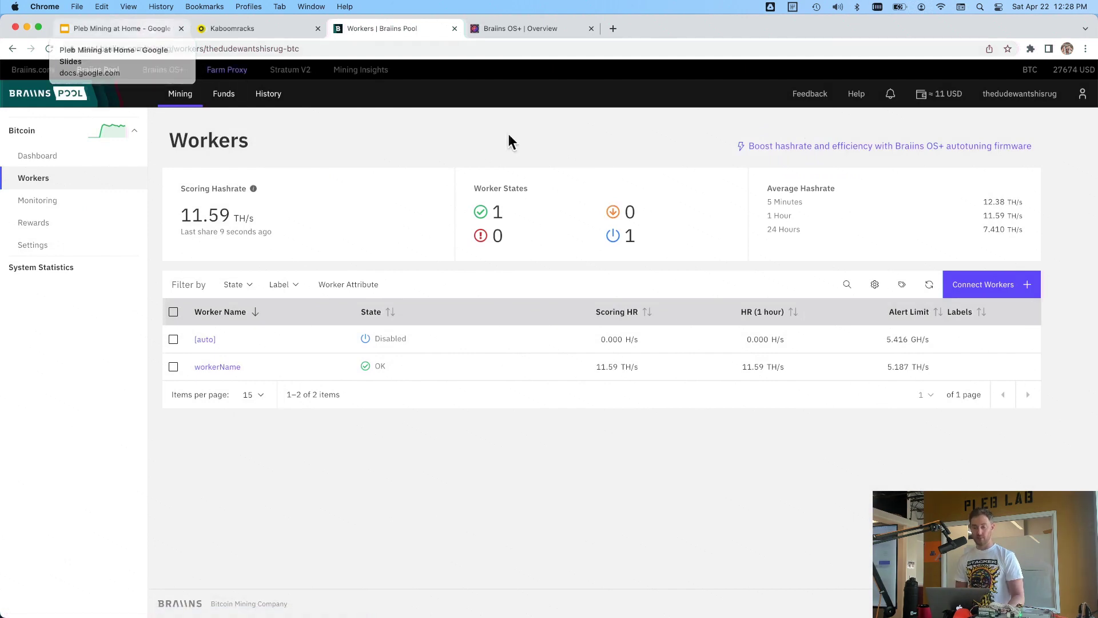
- Open insights.braiins.com in a new browser tab
left_click(612, 29)
type("ins")
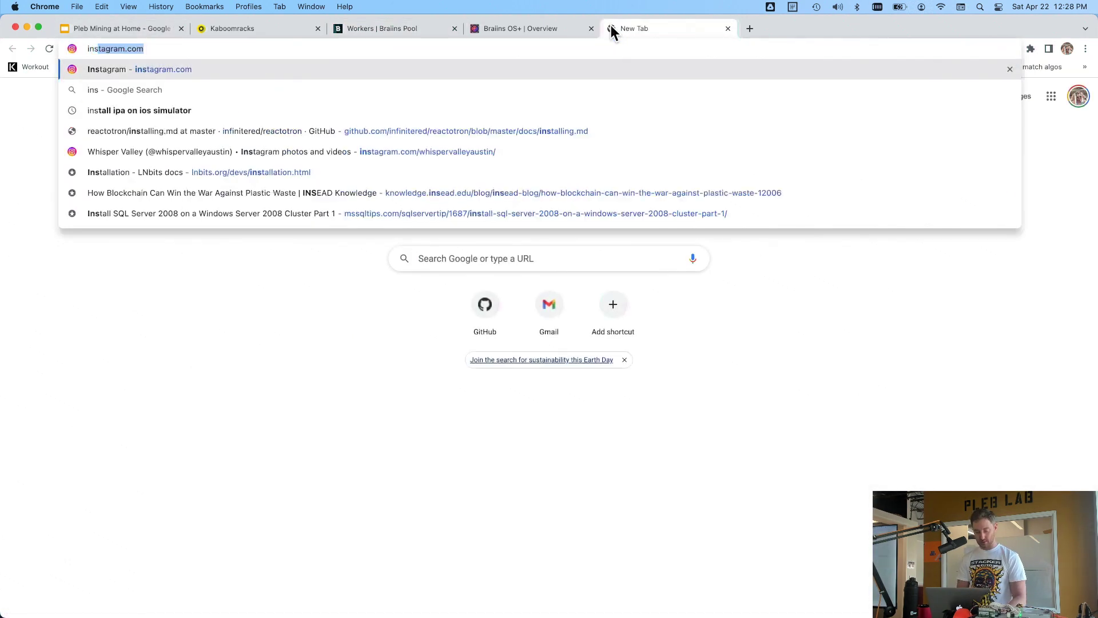
type("ights.bra")
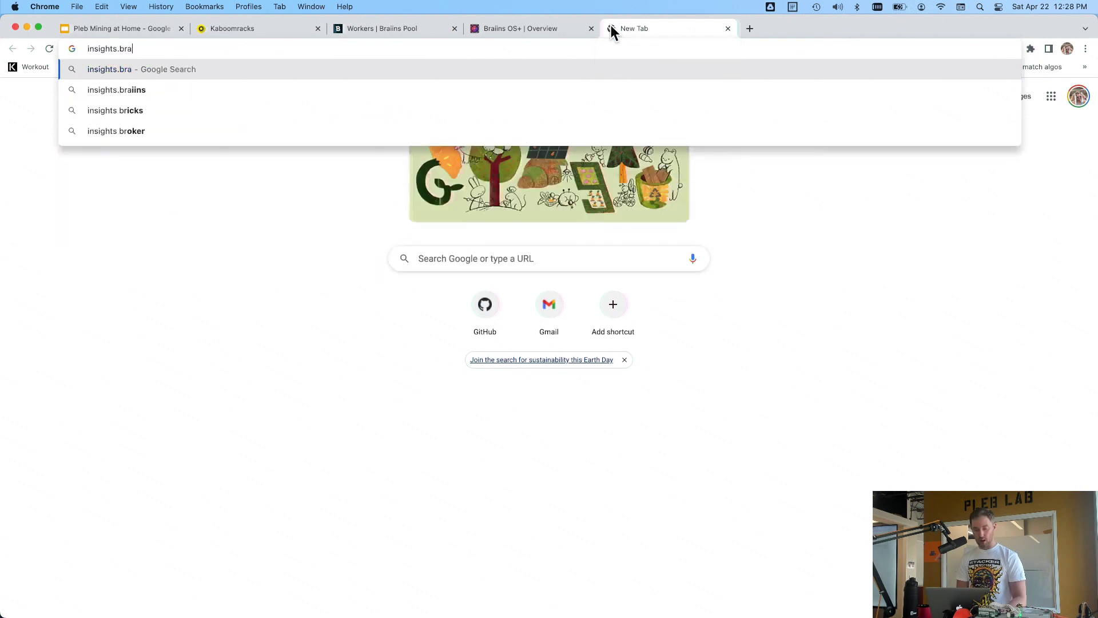
type("iins.com")
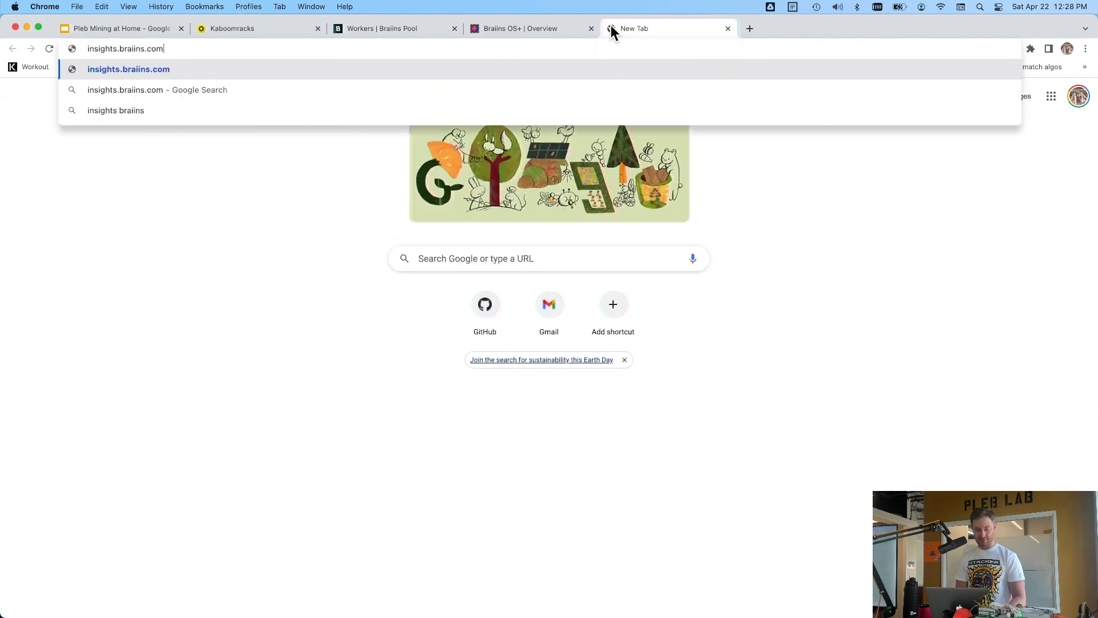
key("Return")
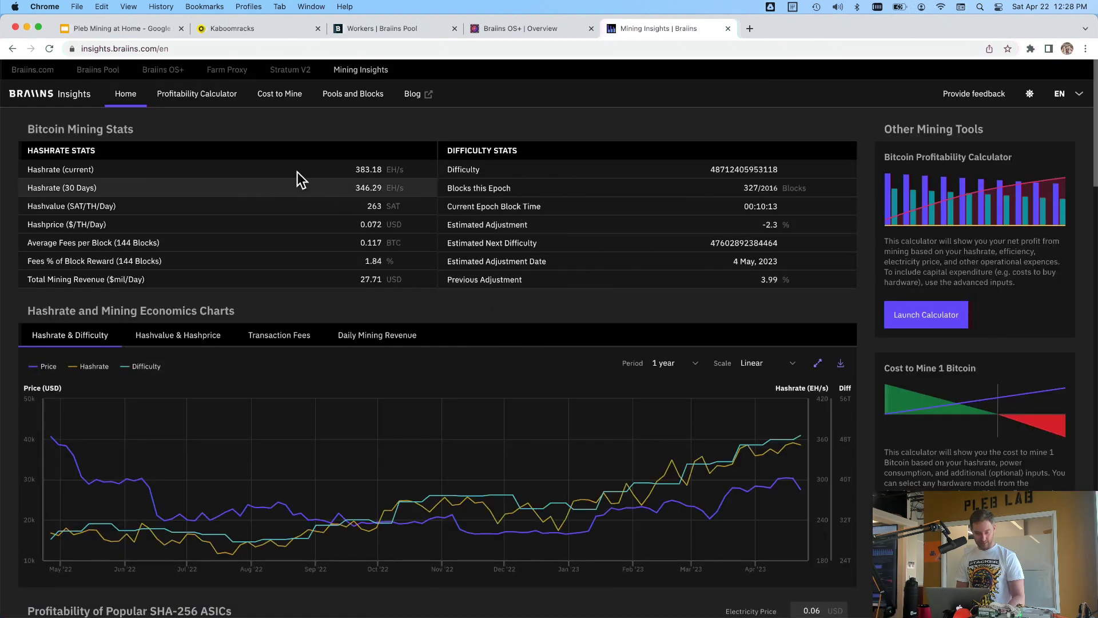
- Open the Bitcoin mining profitability calculator and examine its months-to-halving input and the profit and cash flow chart
left_click(211, 99)
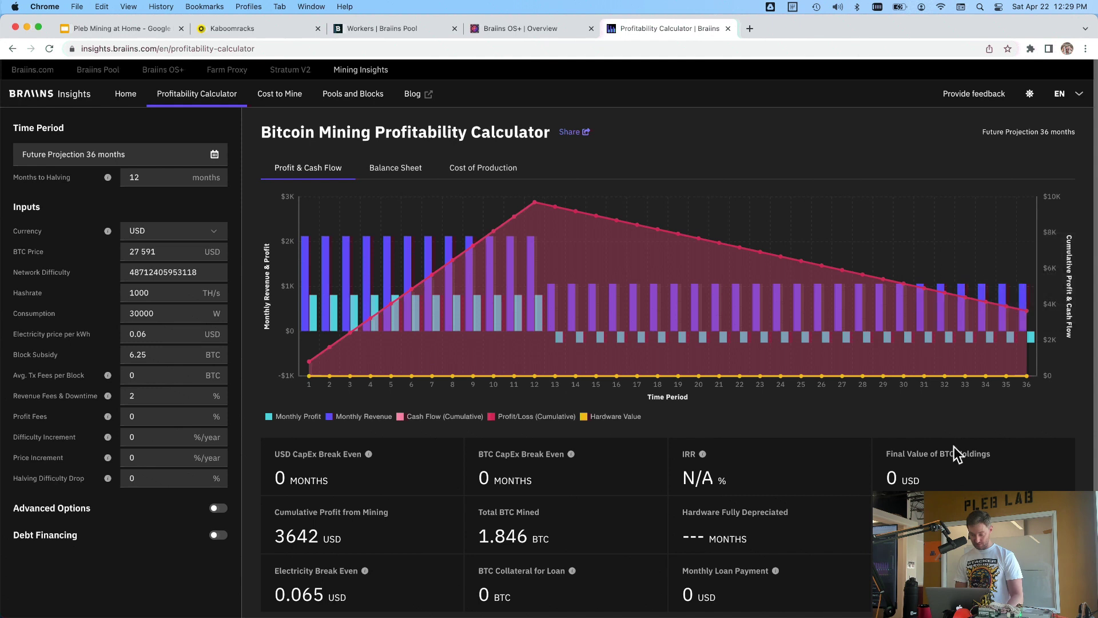
scroll(338, 551, "down", 2)
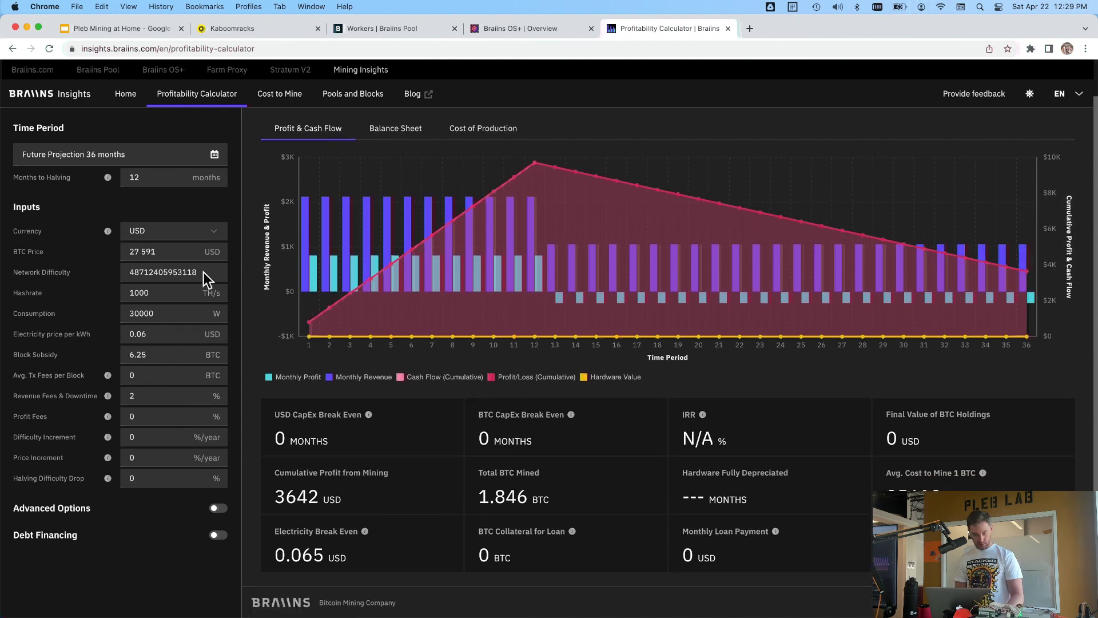
double_click(148, 178)
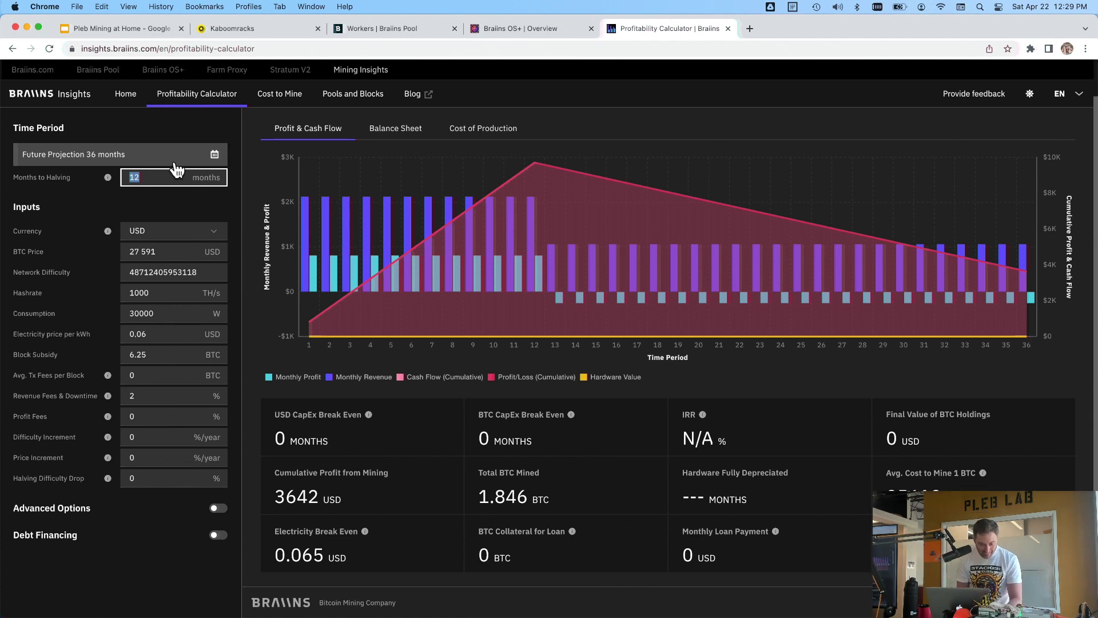
mouse_move(304, 274)
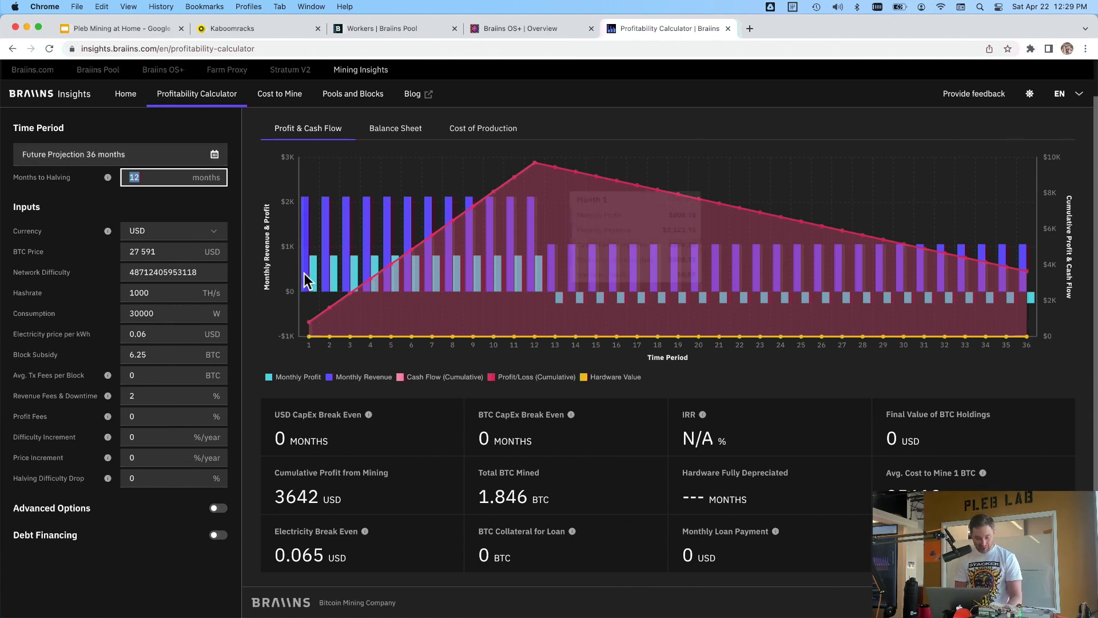